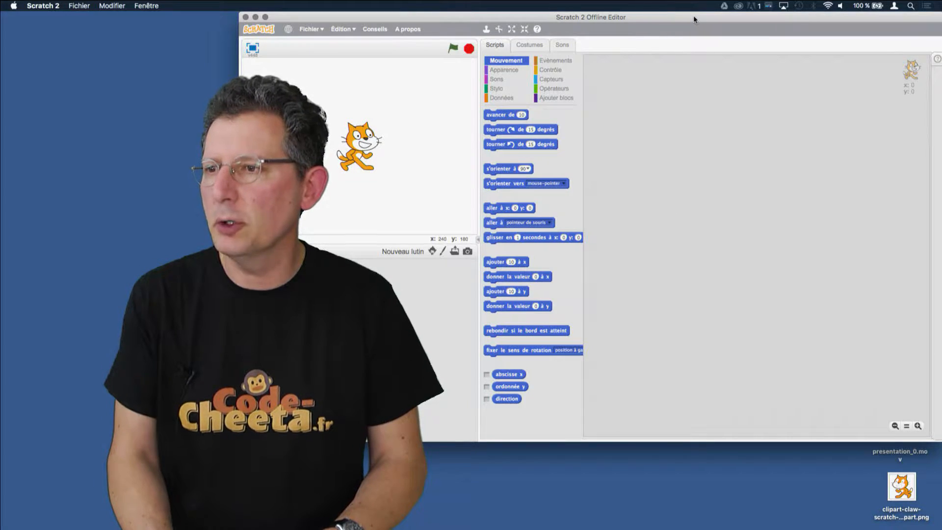
Examine the blocks in every script category, from Apparence, Sons, Stylo and Données through Evènements, Contrôle, Capteurs, Opérateurs and Ajouter blocs.
{"action": "left_click_drag", "start_coordinate": [694, 16], "coordinate": [681, 24]}
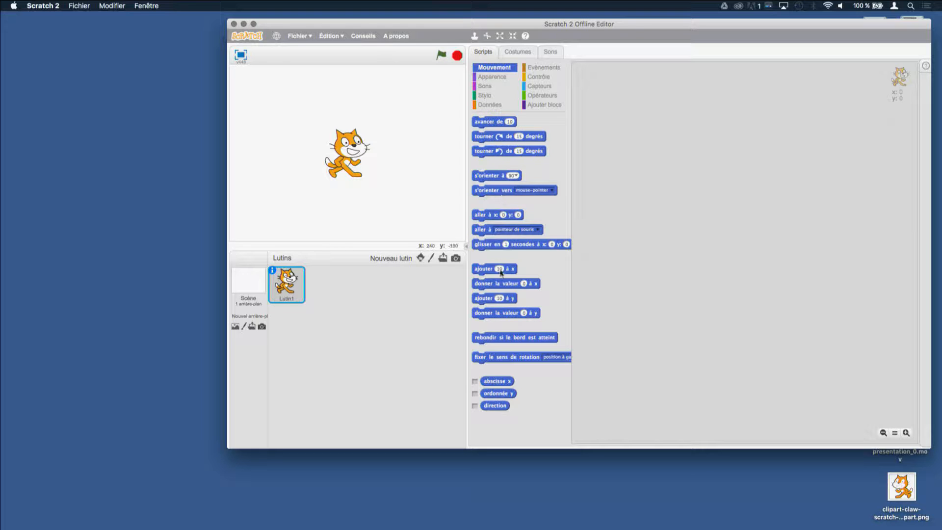
{"action": "left_click", "coordinate": [495, 78]}
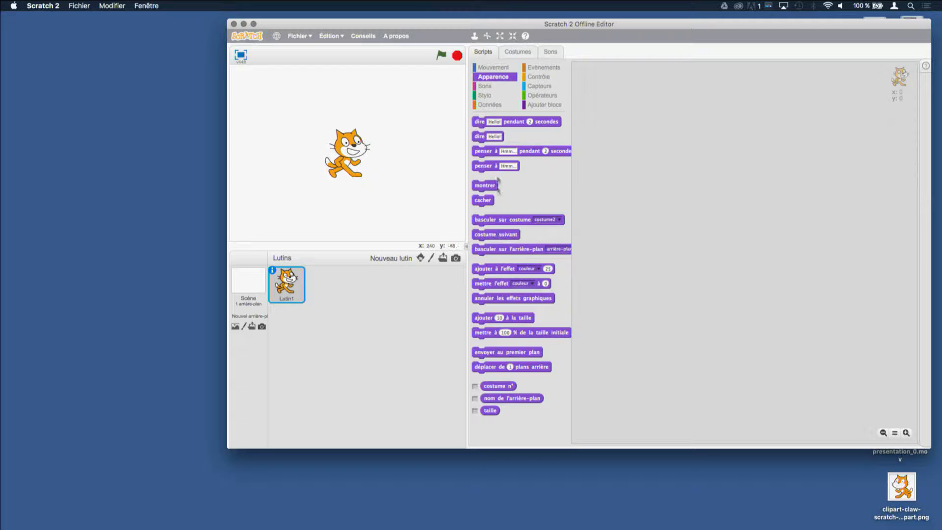
{"action": "left_click", "coordinate": [487, 88]}
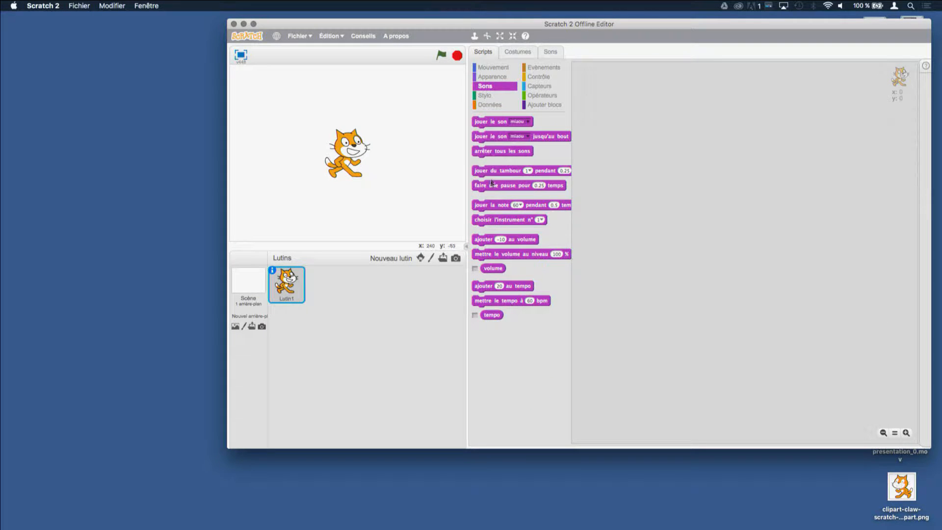
{"action": "left_click", "coordinate": [489, 97]}
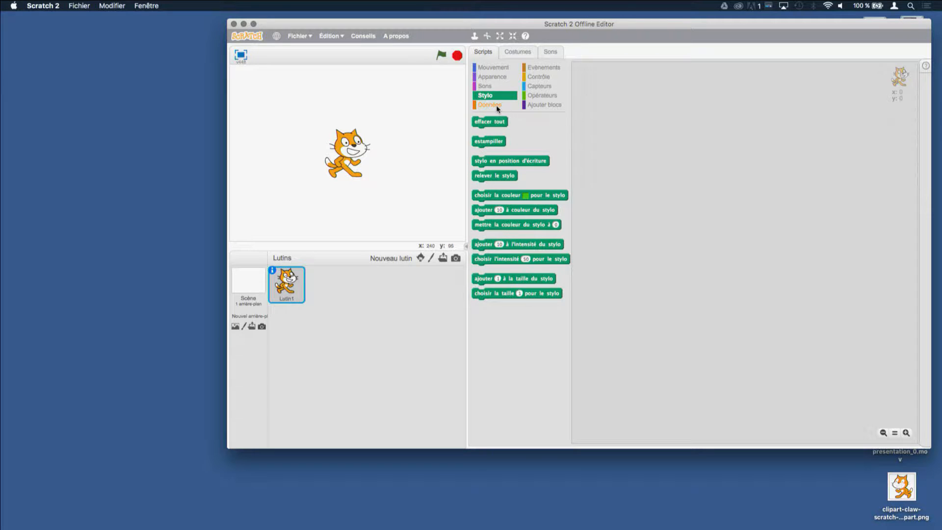
{"action": "left_click", "coordinate": [496, 106]}
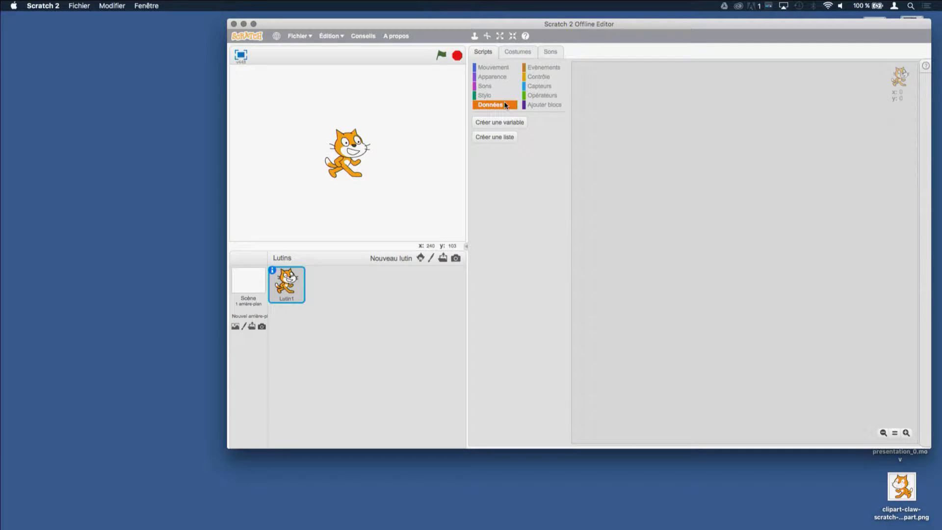
{"action": "left_click", "coordinate": [541, 67]}
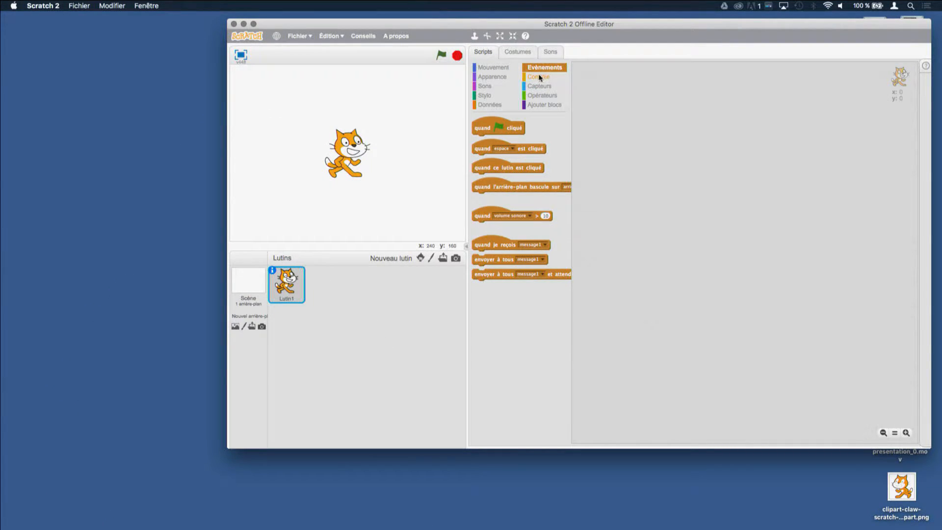
{"action": "left_click", "coordinate": [539, 77]}
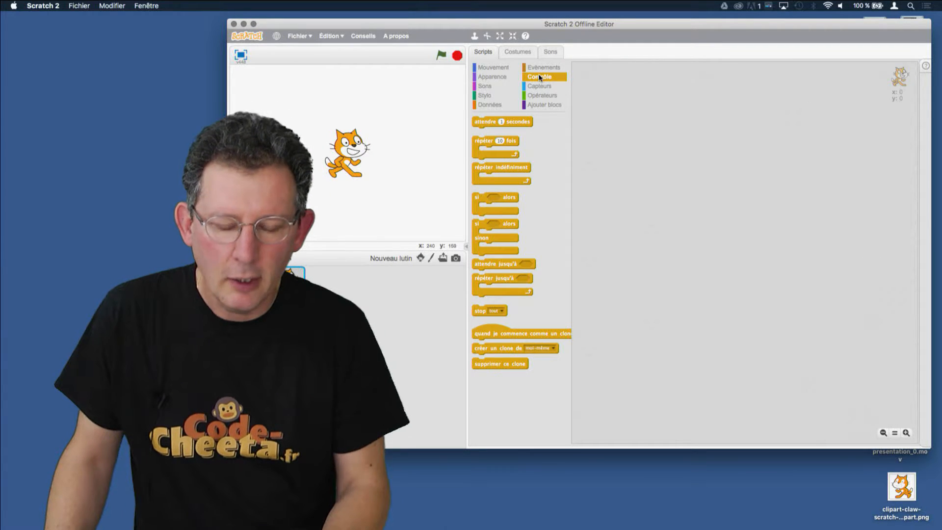
{"action": "left_click", "coordinate": [540, 86]}
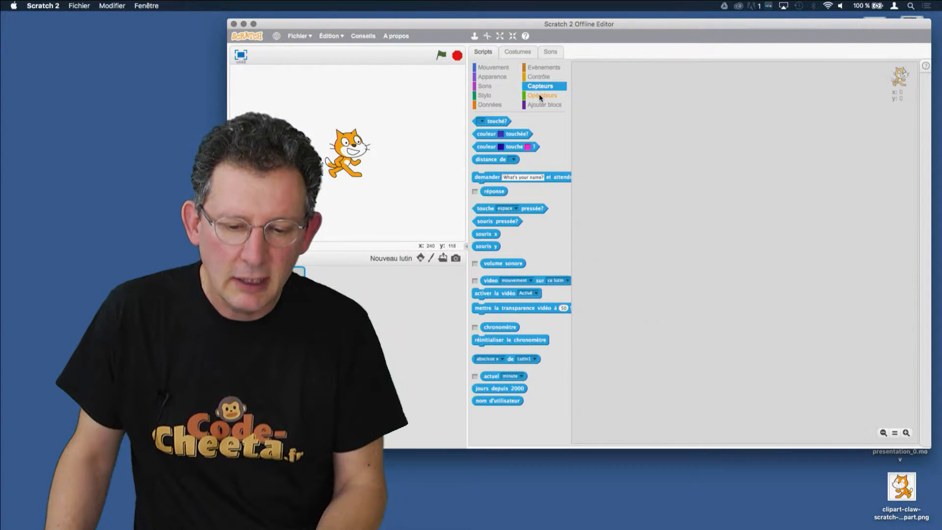
{"action": "left_click", "coordinate": [540, 96]}
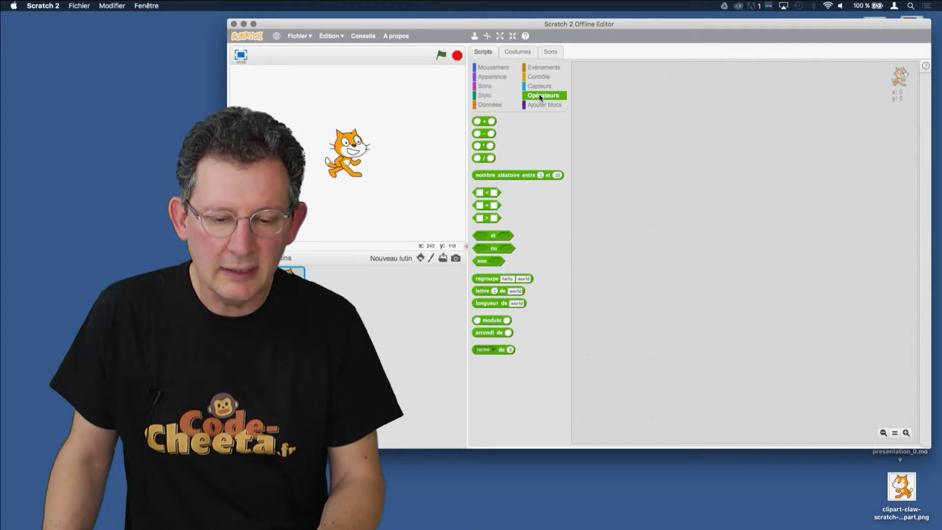
{"action": "left_click", "coordinate": [539, 107]}
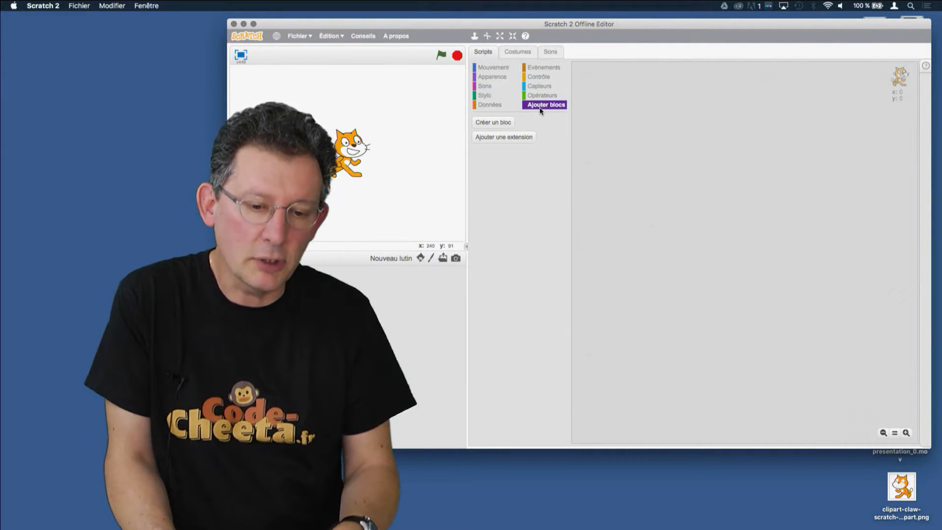
Add the text "le chat" just above the cat in costume1 and colour it red.
{"action": "left_click", "coordinate": [524, 53]}
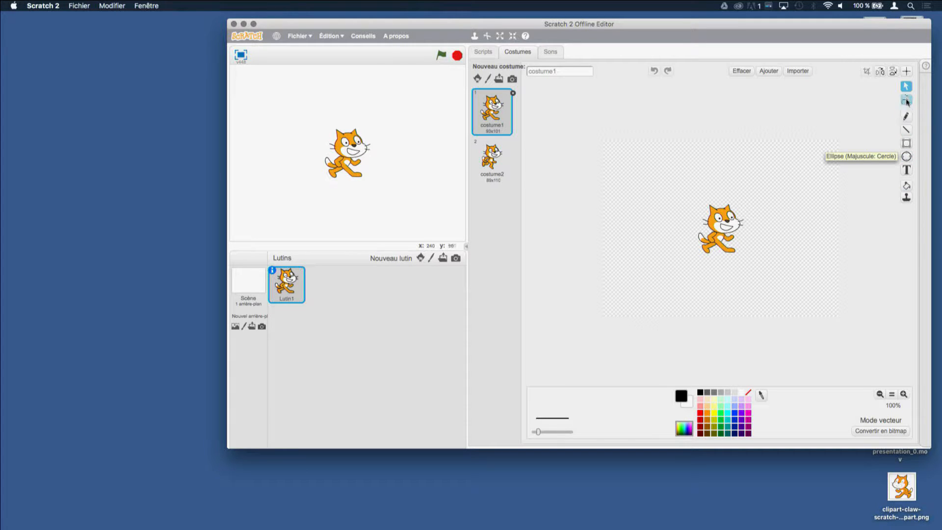
{"action": "left_click", "coordinate": [906, 169]}
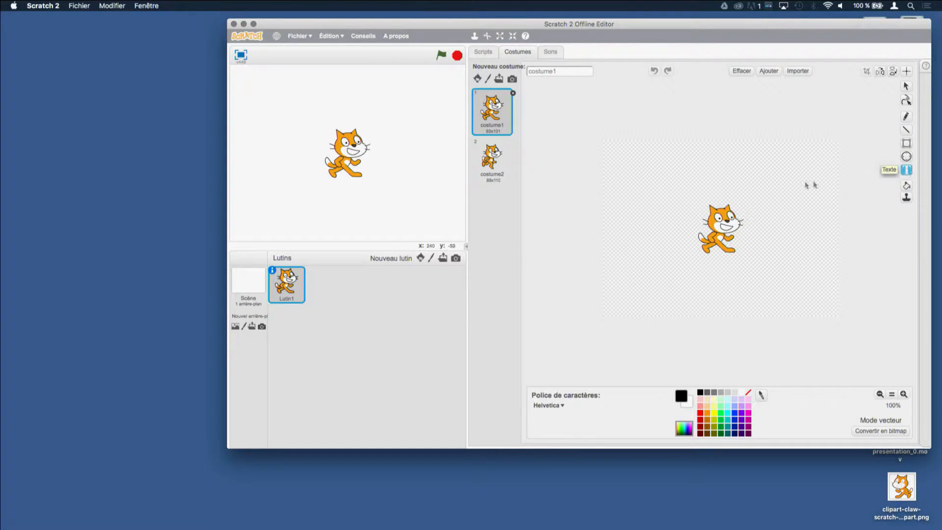
{"action": "left_click", "coordinate": [686, 206]}
{"action": "type", "text": "le chat"}
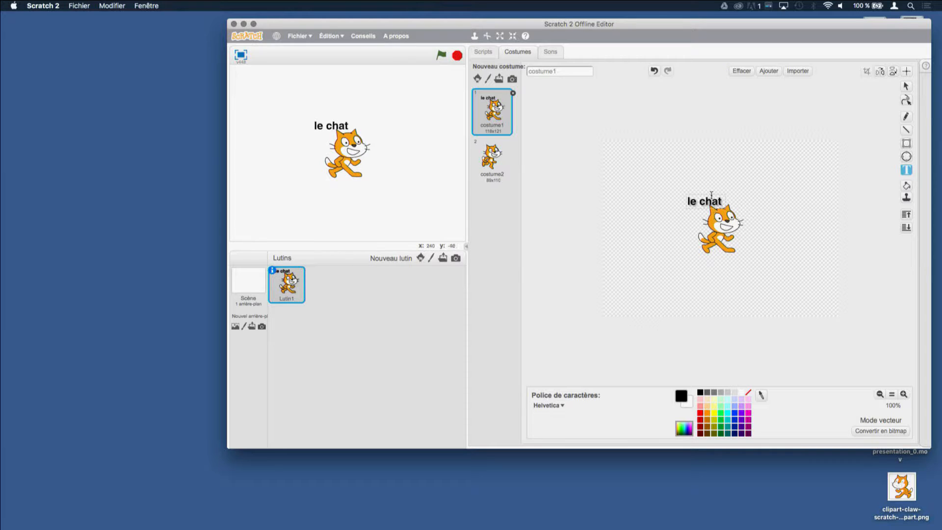
{"action": "triple_click", "coordinate": [693, 201]}
{"action": "left_click", "coordinate": [701, 413]}
Play the cat's miaou sound, and move the cat up and to the left on the stage.
{"action": "left_click", "coordinate": [547, 51]}
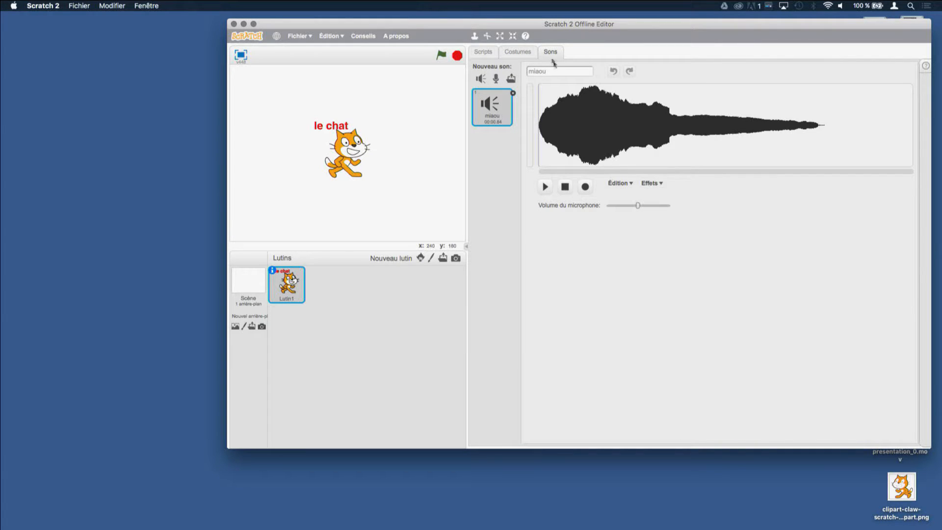
{"action": "left_click", "coordinate": [546, 187]}
{"action": "left_click", "coordinate": [528, 56]}
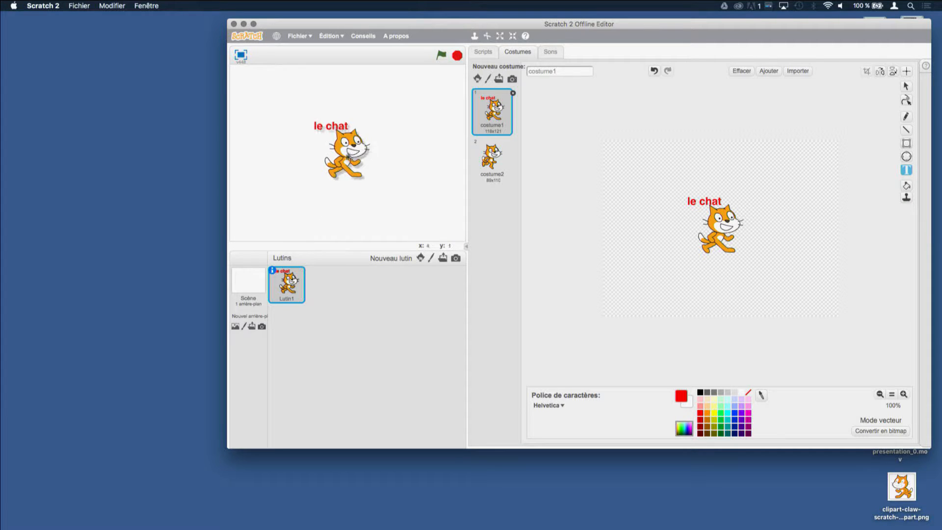
{"action": "left_click_drag", "start_coordinate": [351, 156], "coordinate": [305, 122]}
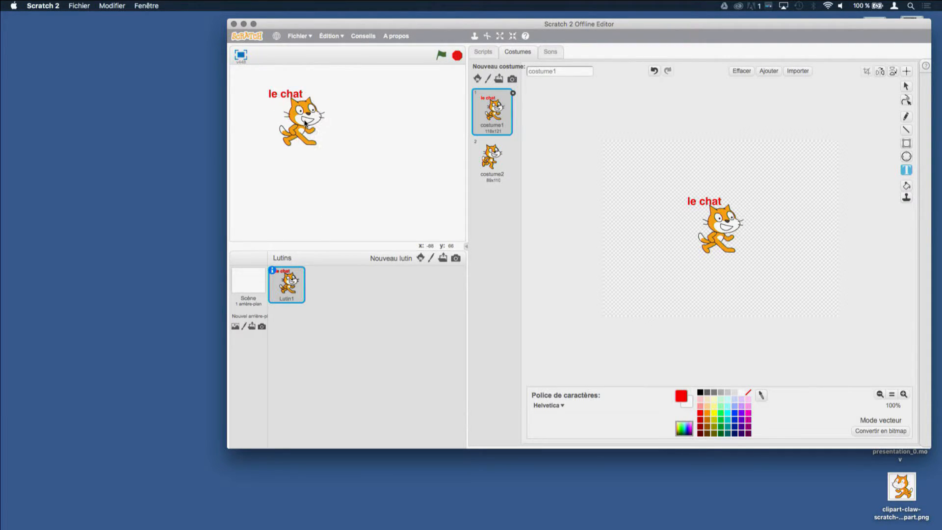
Add the Dog2 sprite from the Animaux category of the sprite library.
{"action": "left_click", "coordinate": [421, 259]}
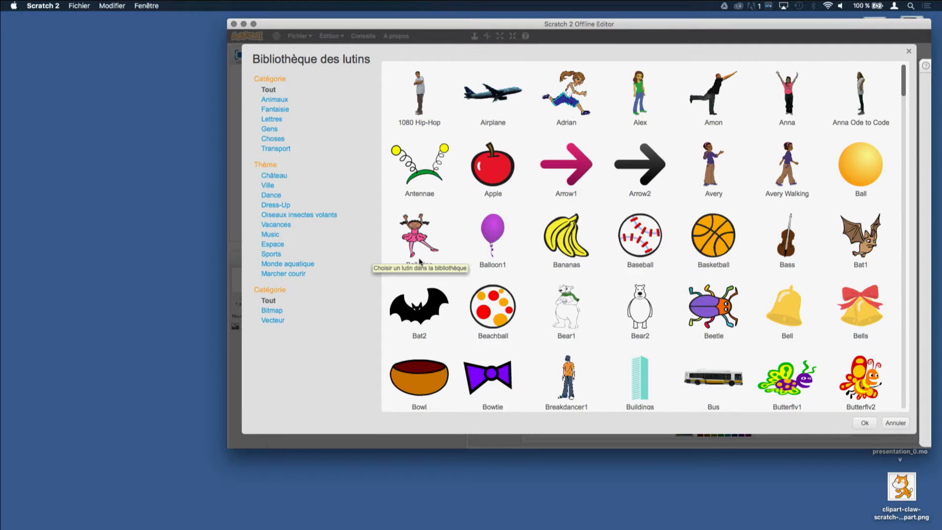
{"action": "left_click", "coordinate": [287, 100]}
{"action": "left_click", "coordinate": [287, 109]}
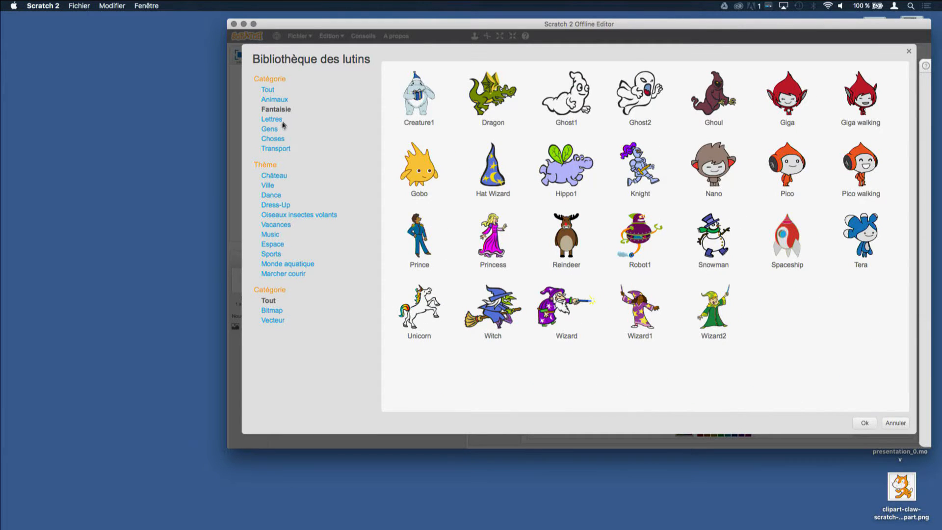
{"action": "left_click", "coordinate": [277, 100]}
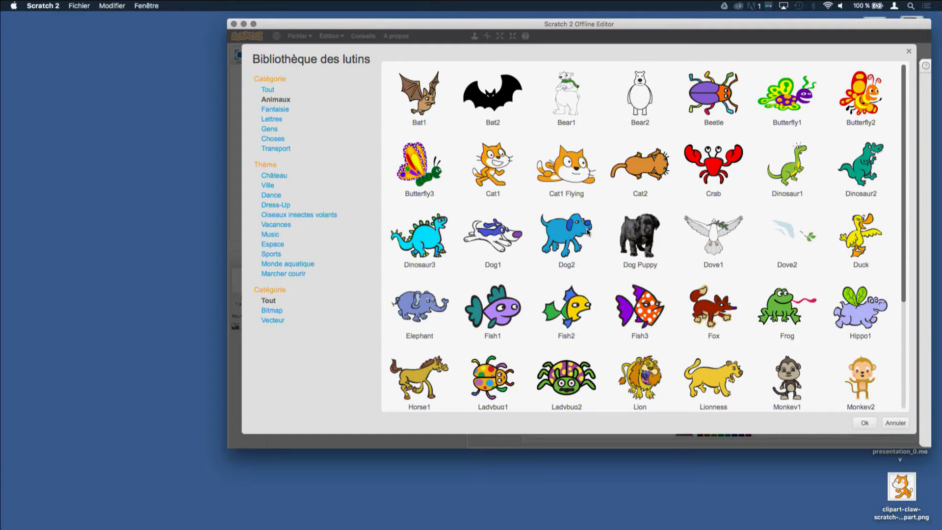
{"action": "left_click", "coordinate": [589, 232]}
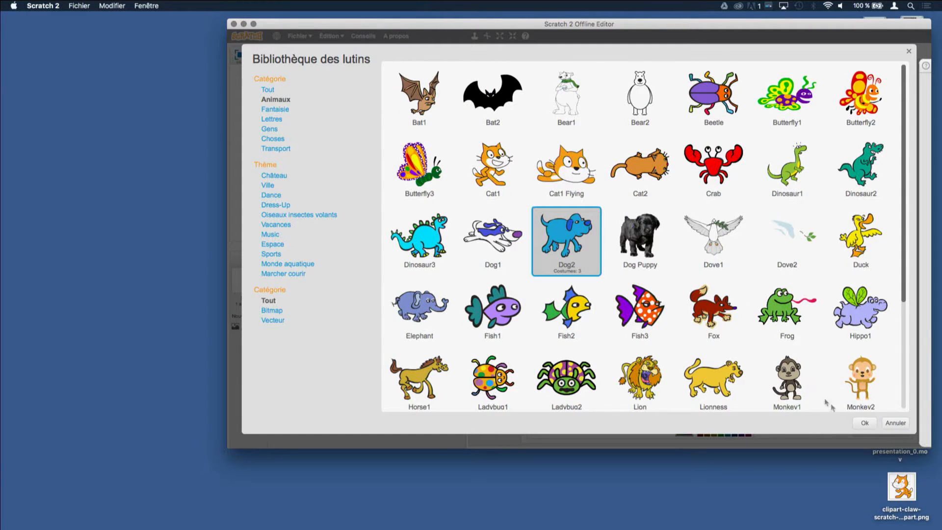
{"action": "left_click", "coordinate": [862, 423]}
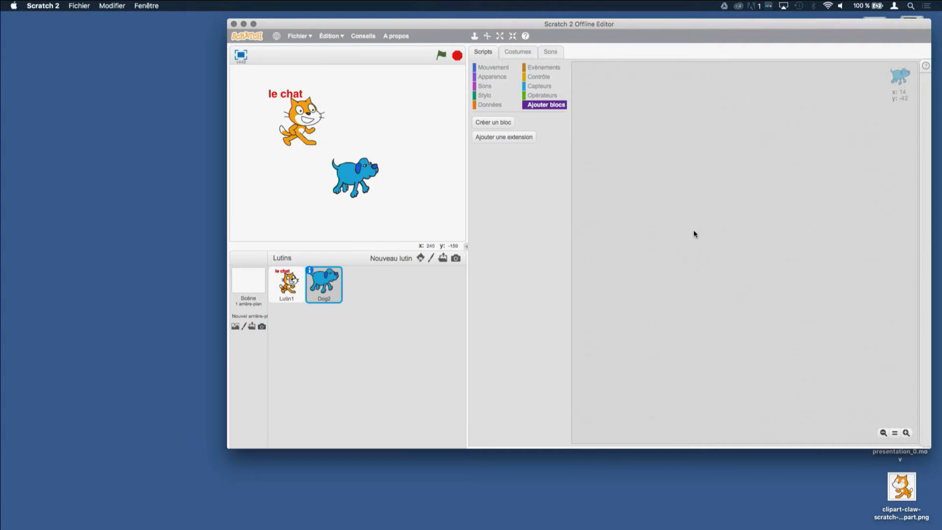
Paint a new sprite as a red freehand scribble, and open and cancel the import of a sprite file.
{"action": "left_click", "coordinate": [433, 260]}
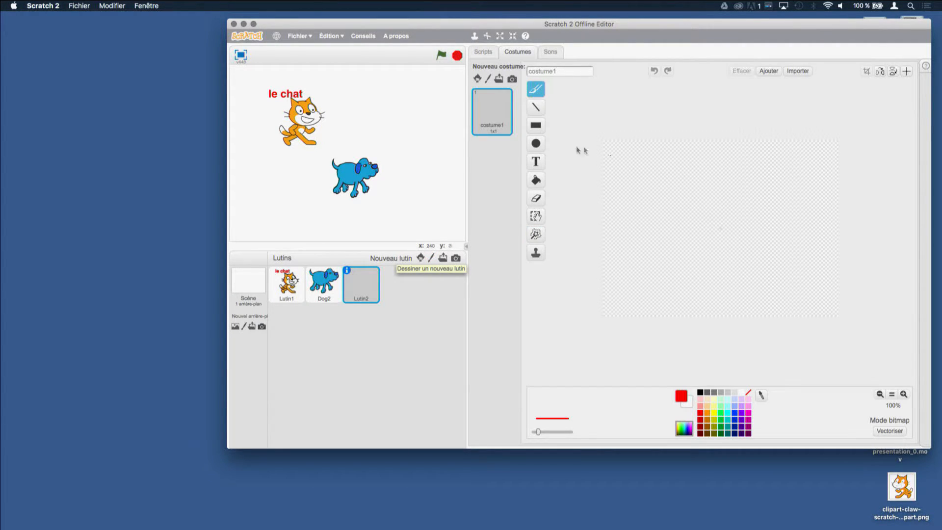
{"action": "mouse_move", "coordinate": [677, 175]}
{"action": "left_mouse_down"}
{"action": "mouse_move", "coordinate": [652, 177]}
{"action": "mouse_move", "coordinate": [684, 158]}
{"action": "mouse_move", "coordinate": [689, 199]}
{"action": "mouse_move", "coordinate": [702, 183]}
{"action": "mouse_move", "coordinate": [658, 187]}
{"action": "left_mouse_up"}
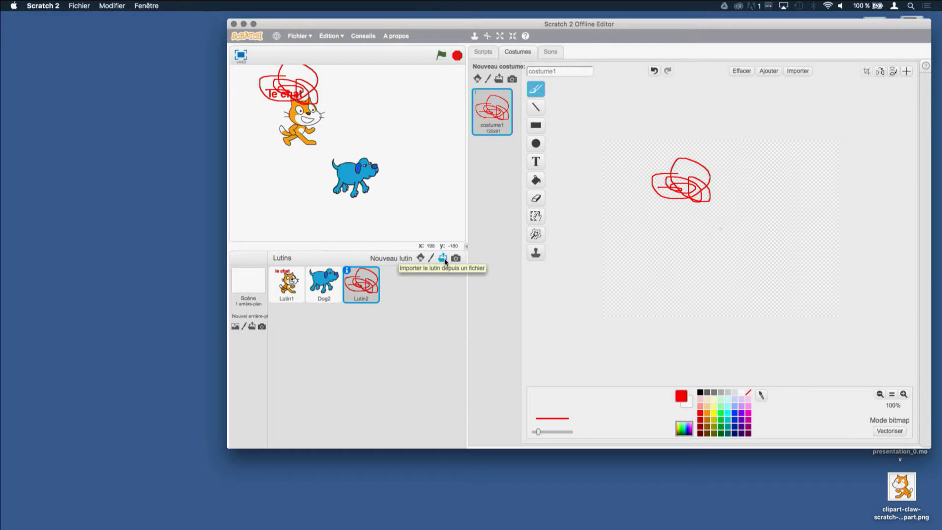
{"action": "left_click", "coordinate": [443, 258]}
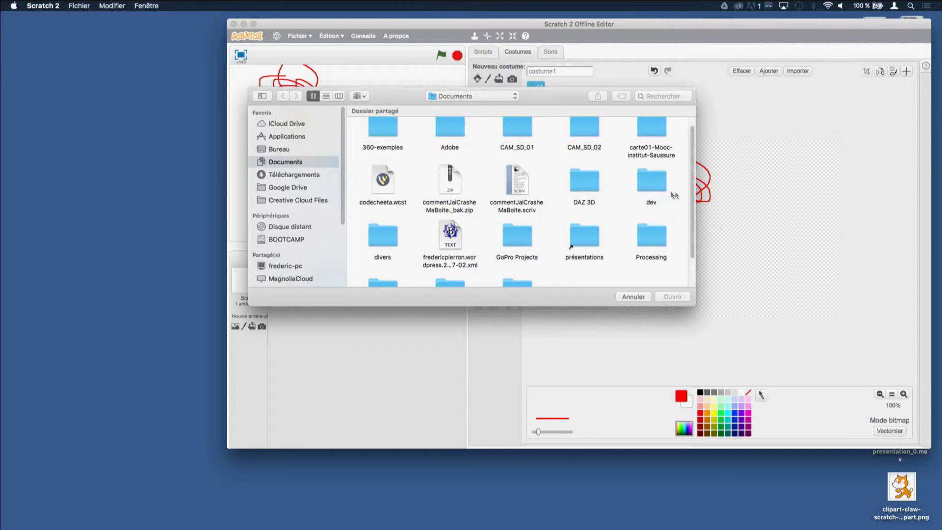
{"action": "left_click", "coordinate": [634, 295]}
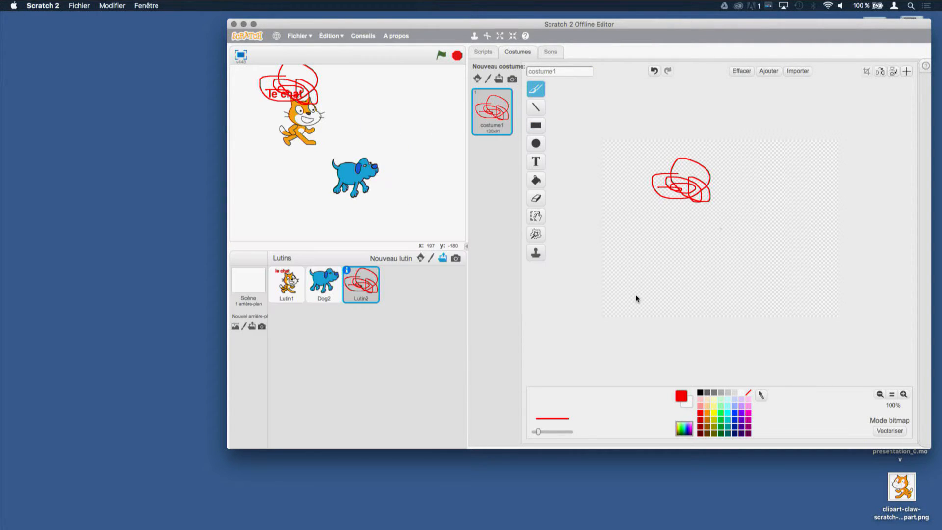
Create a new sprite from a webcam photo and shift it slightly down and to the left on the stage.
{"action": "left_click", "coordinate": [456, 258]}
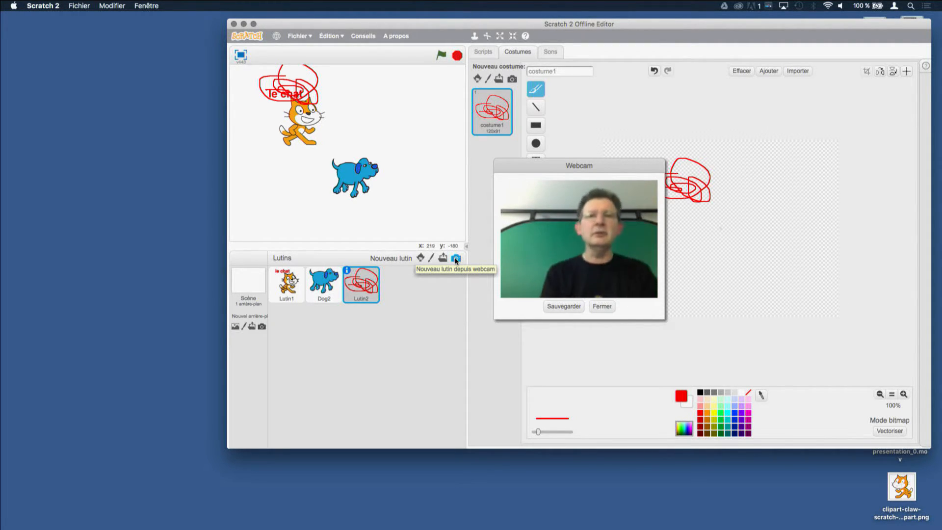
{"action": "left_click", "coordinate": [564, 306]}
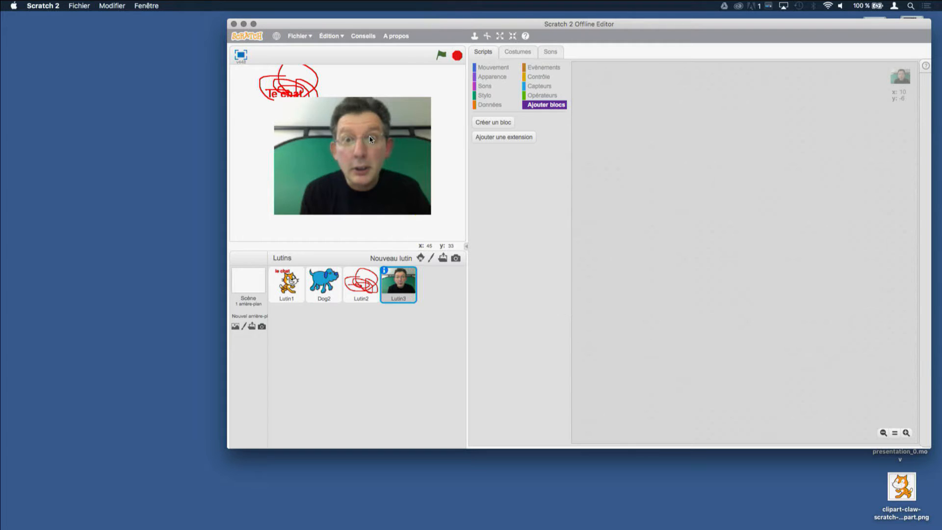
{"action": "mouse_move", "coordinate": [367, 141]}
{"action": "left_mouse_down"}
{"action": "mouse_move", "coordinate": [365, 169]}
{"action": "mouse_move", "coordinate": [358, 134]}
{"action": "mouse_move", "coordinate": [351, 148]}
{"action": "mouse_move", "coordinate": [361, 150]}
{"action": "left_mouse_up"}
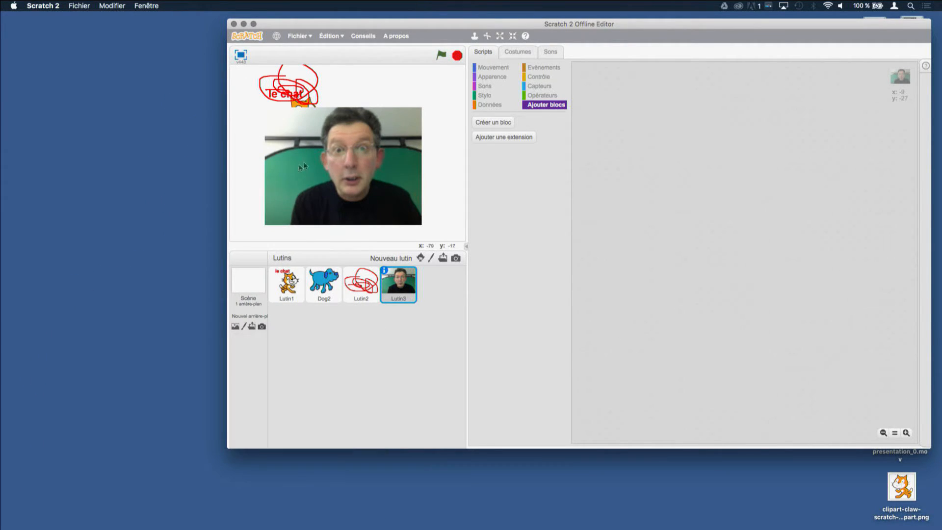
Add the "building at mit" backdrop from the backdrop library to the stage.
{"action": "left_click", "coordinate": [235, 326]}
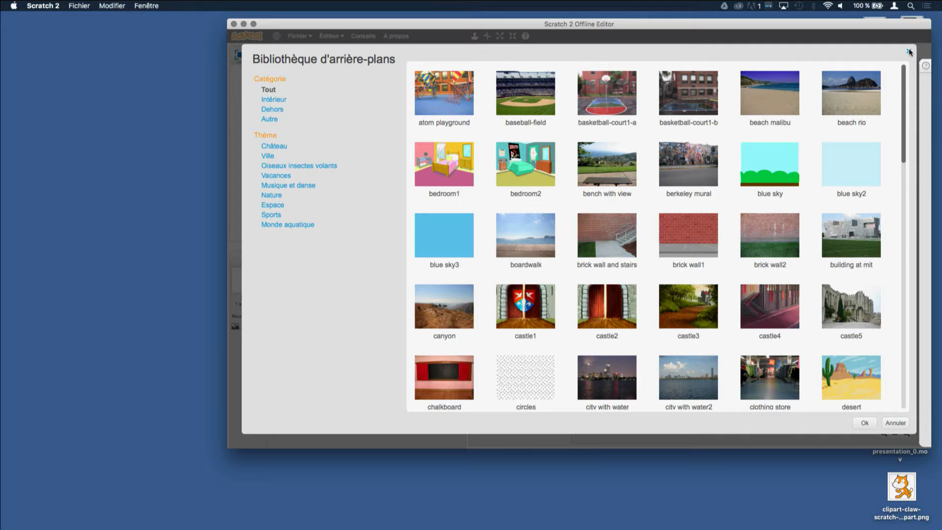
{"action": "left_click", "coordinate": [836, 234]}
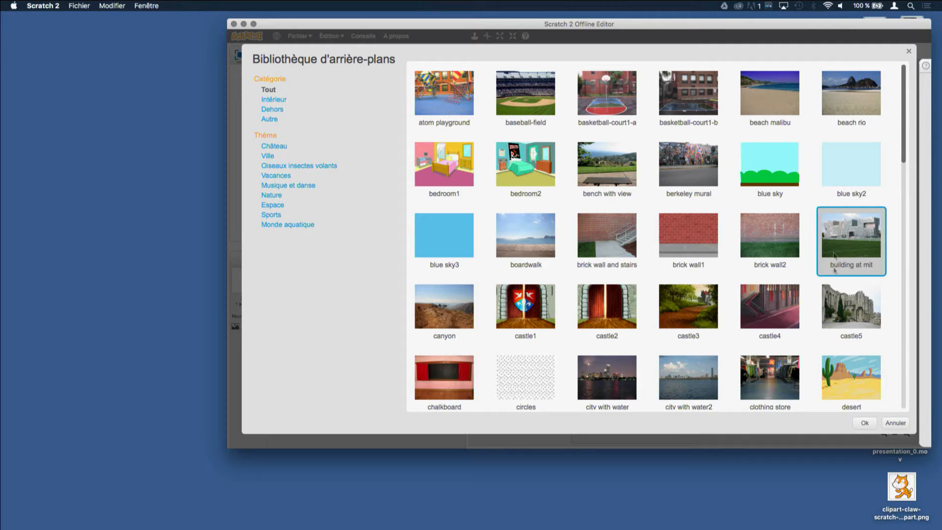
{"action": "left_click", "coordinate": [863, 423]}
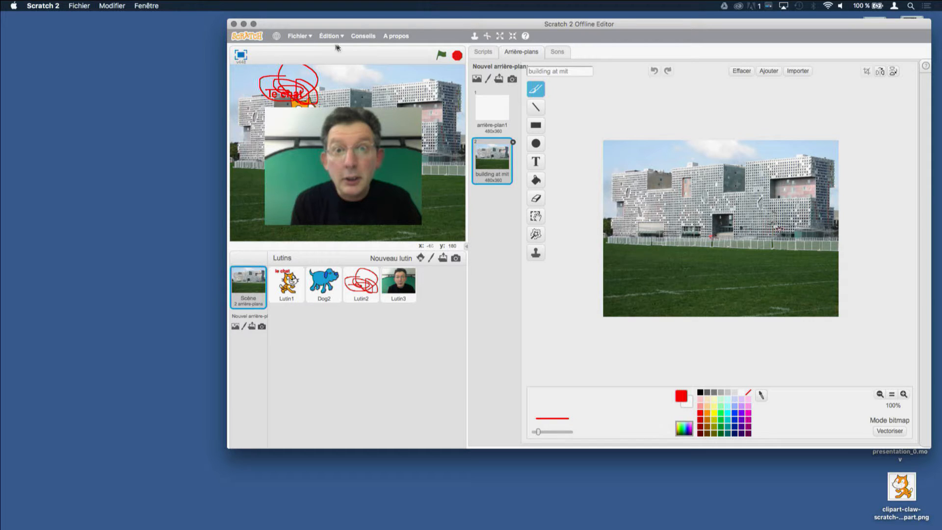
{"action": "left_click", "coordinate": [306, 38]}
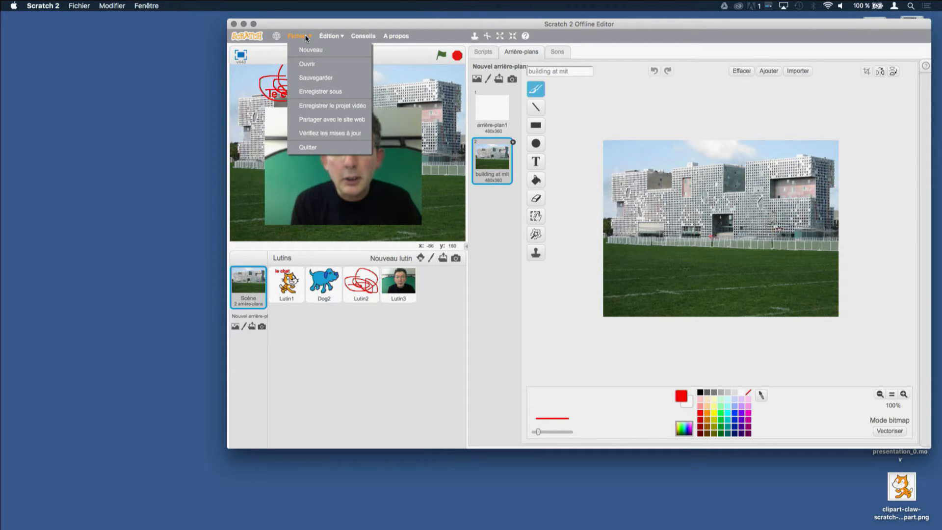
{"action": "left_click", "coordinate": [339, 36]}
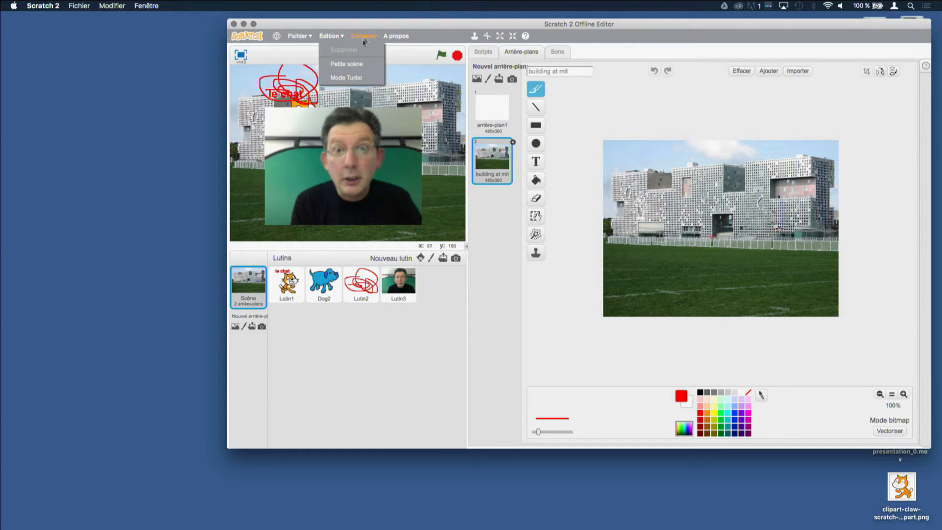
{"action": "right_click", "coordinate": [357, 66]}
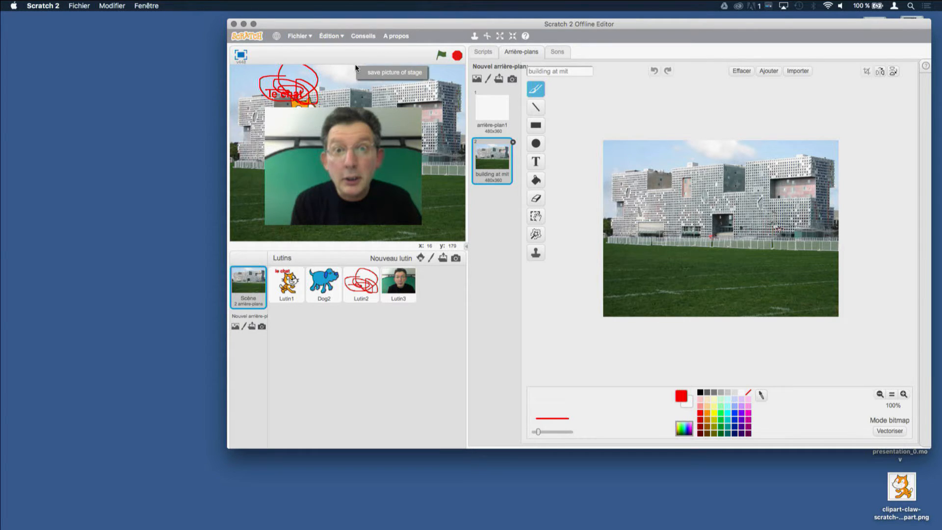
{"action": "left_click", "coordinate": [339, 37]}
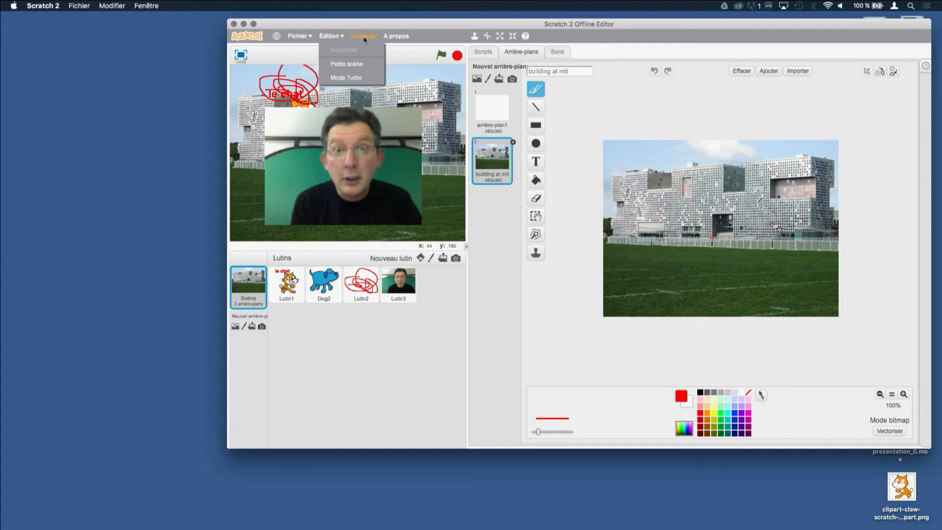
Open the About Scratch web page in the browser, move the Scratch editor window aside, and close the browser window.
{"action": "left_click", "coordinate": [399, 38]}
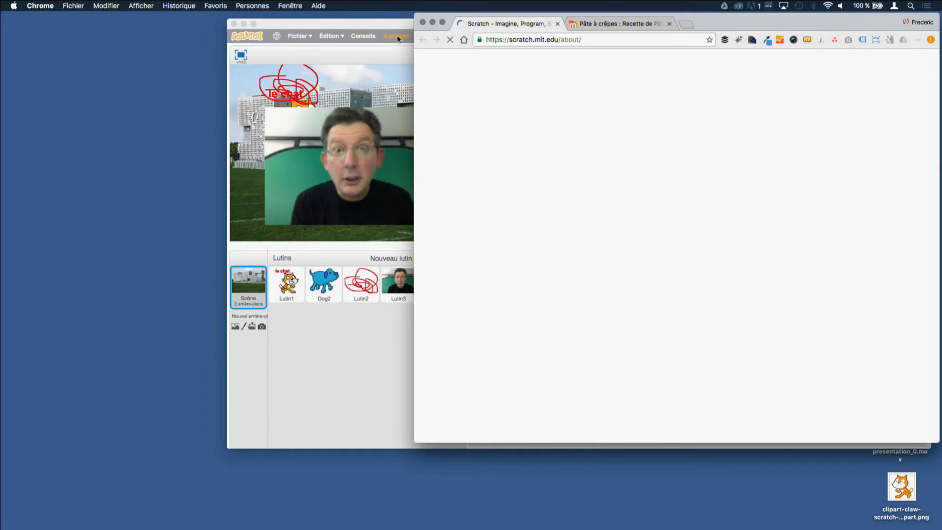
{"action": "left_click_drag", "start_coordinate": [388, 28], "coordinate": [174, 34]}
{"action": "left_click", "coordinate": [734, 21]}
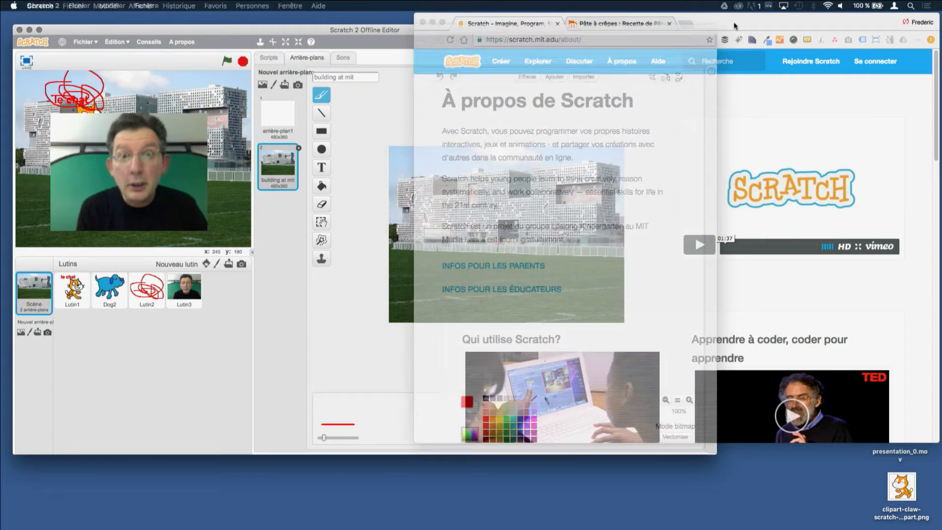
{"action": "left_click", "coordinate": [188, 45]}
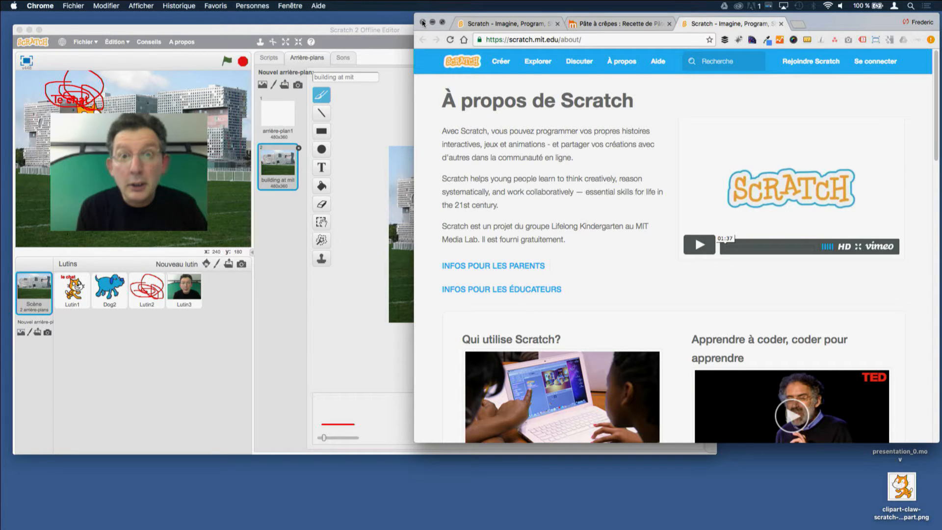
{"action": "left_click", "coordinate": [423, 23]}
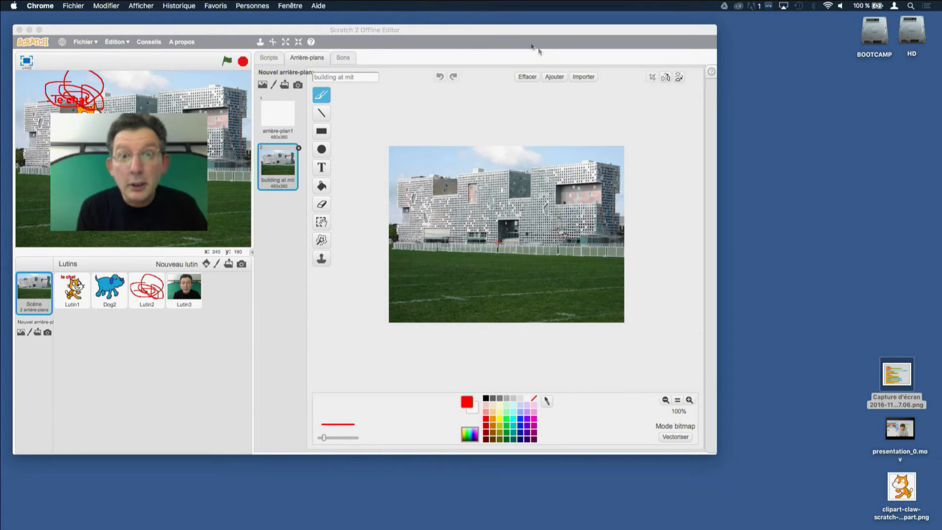
Shrink the cat sprite by one notch on the stage and move the photo sprite slightly down and to the right.
{"action": "left_click", "coordinate": [300, 44]}
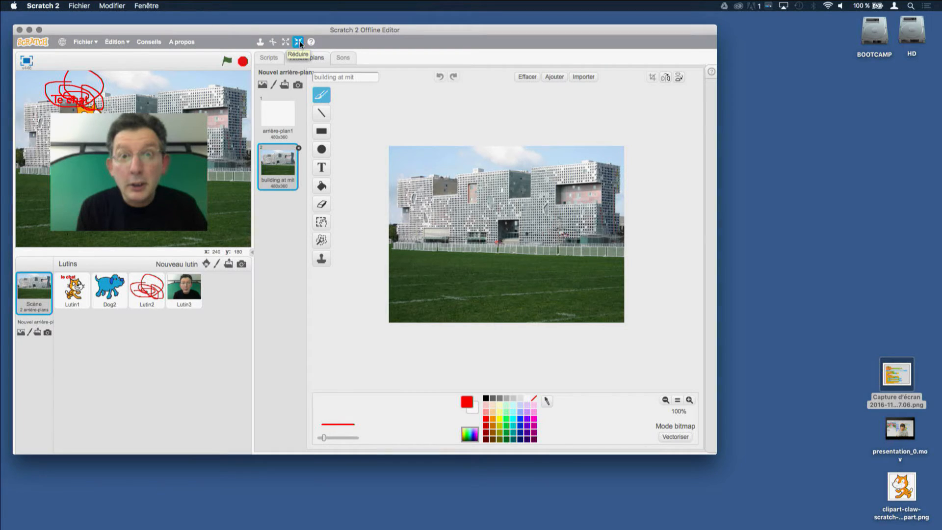
{"action": "left_click", "coordinate": [300, 46]}
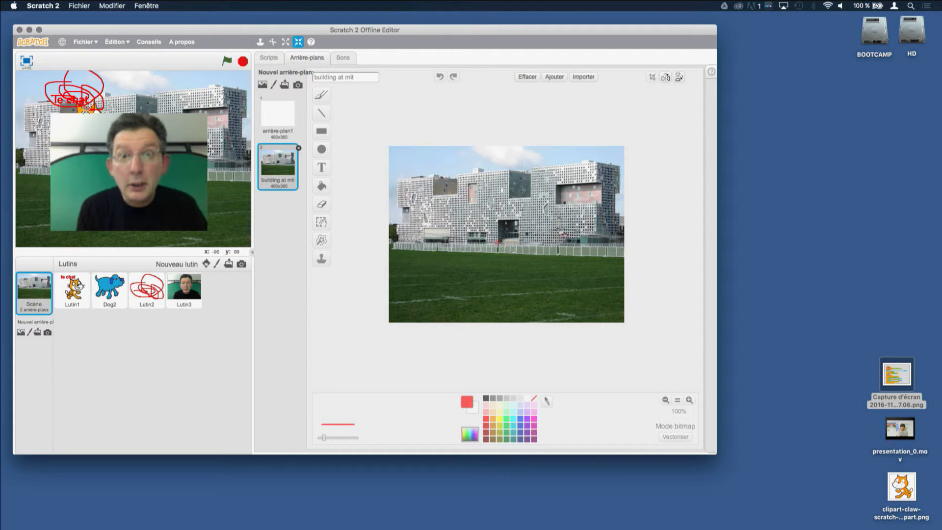
{"action": "left_click", "coordinate": [86, 110]}
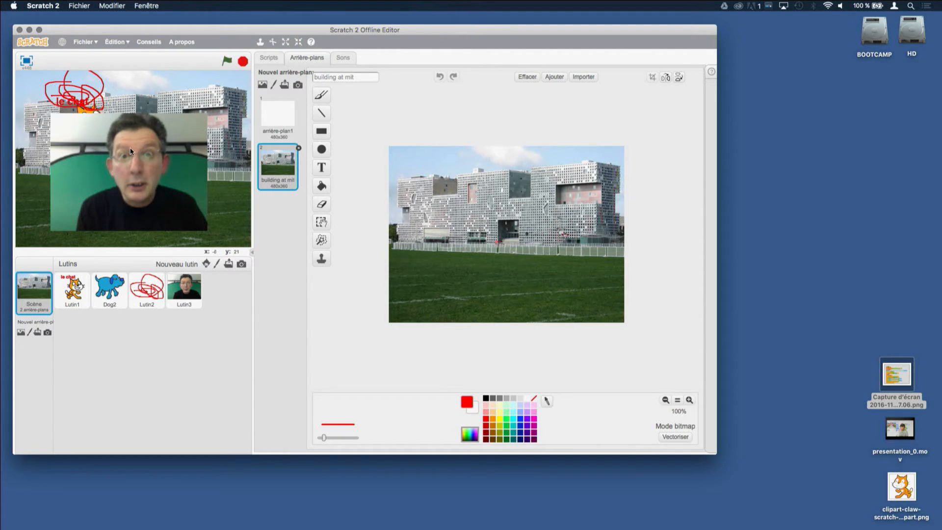
{"action": "left_click_drag", "start_coordinate": [137, 167], "coordinate": [140, 174]}
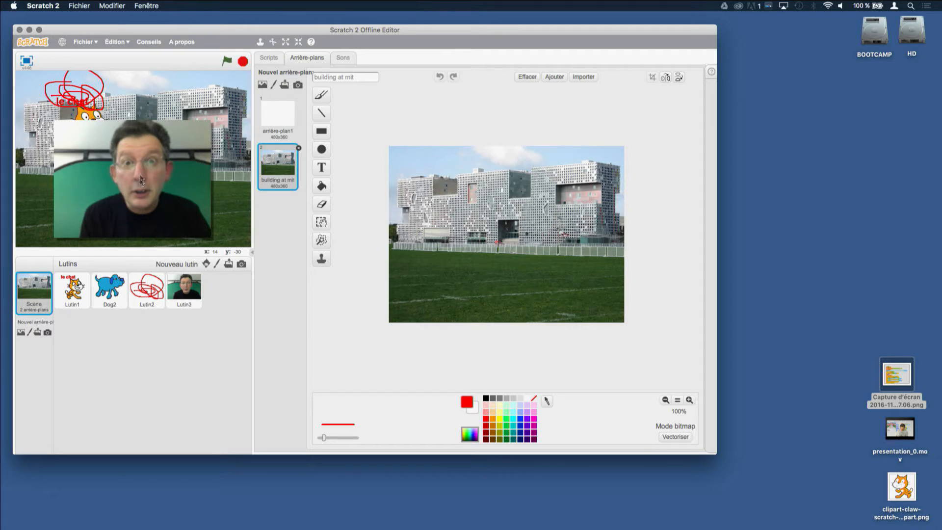
Select the photo sprite Lutin3 and shrink it repeatedly on the stage to about half its size.
{"action": "left_click", "coordinate": [185, 297]}
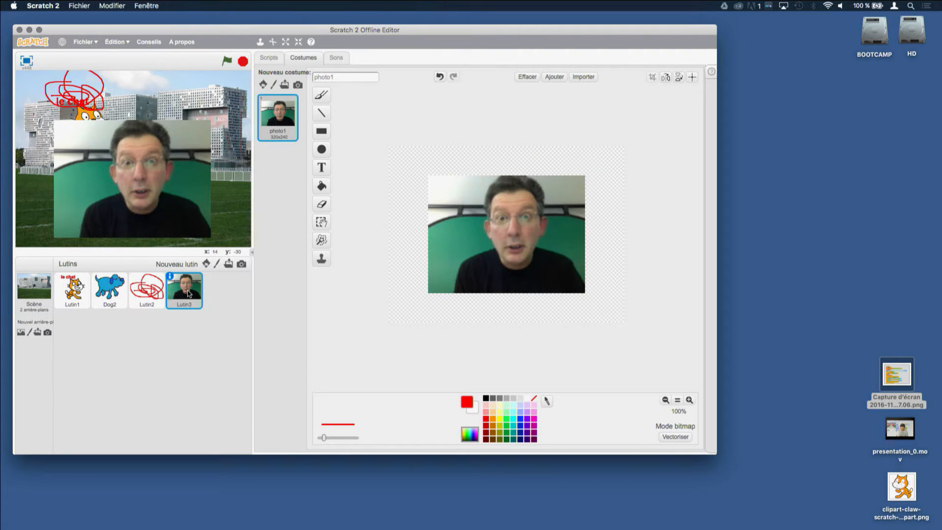
{"action": "left_click", "coordinate": [299, 46]}
{"action": "left_click", "coordinate": [164, 155]}
{"action": "right_click", "coordinate": [163, 155]}
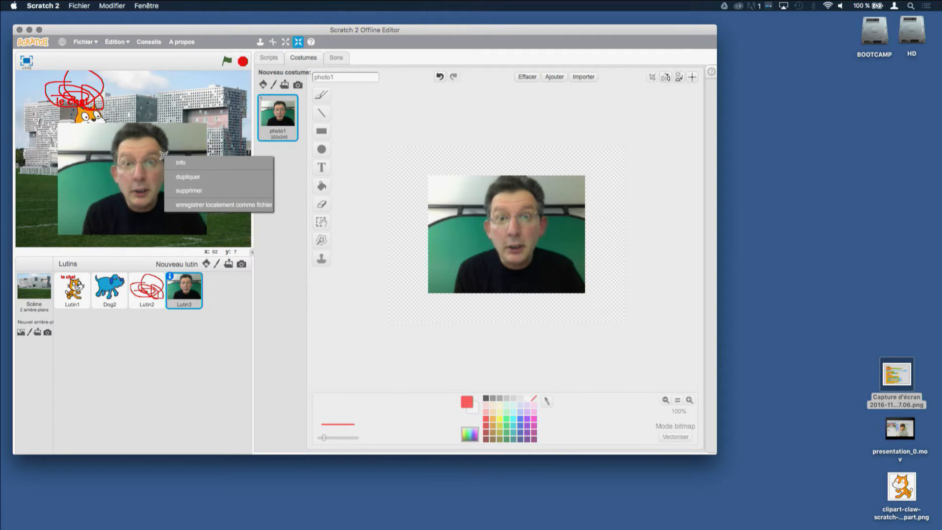
{"action": "left_click", "coordinate": [147, 164]}
{"action": "left_click", "coordinate": [148, 164]}
{"action": "left_click", "coordinate": [148, 163]}
{"action": "left_click", "coordinate": [148, 163]}
{"action": "left_click", "coordinate": [148, 163]}
{"action": "left_click", "coordinate": [148, 164]}
{"action": "left_click", "coordinate": [147, 163]}
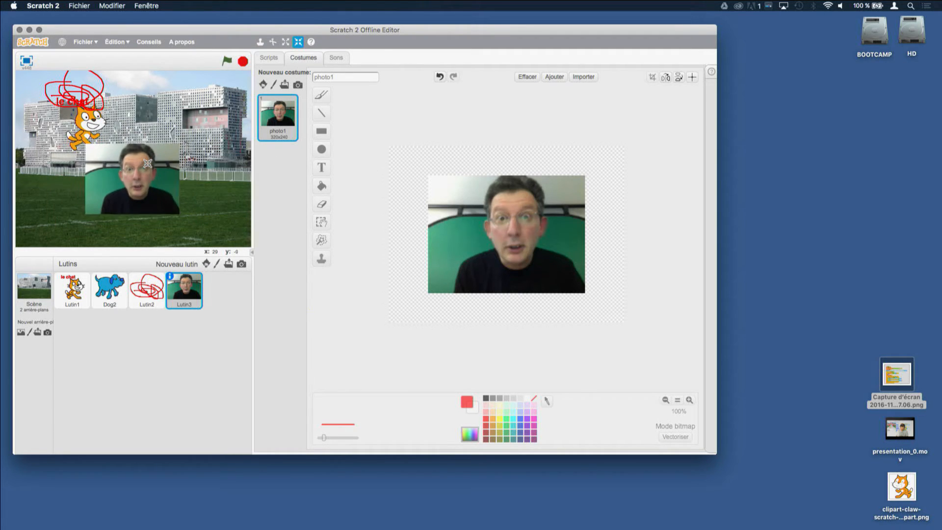
{"action": "left_click", "coordinate": [148, 164]}
{"action": "left_click", "coordinate": [147, 163]}
{"action": "left_click", "coordinate": [148, 163]}
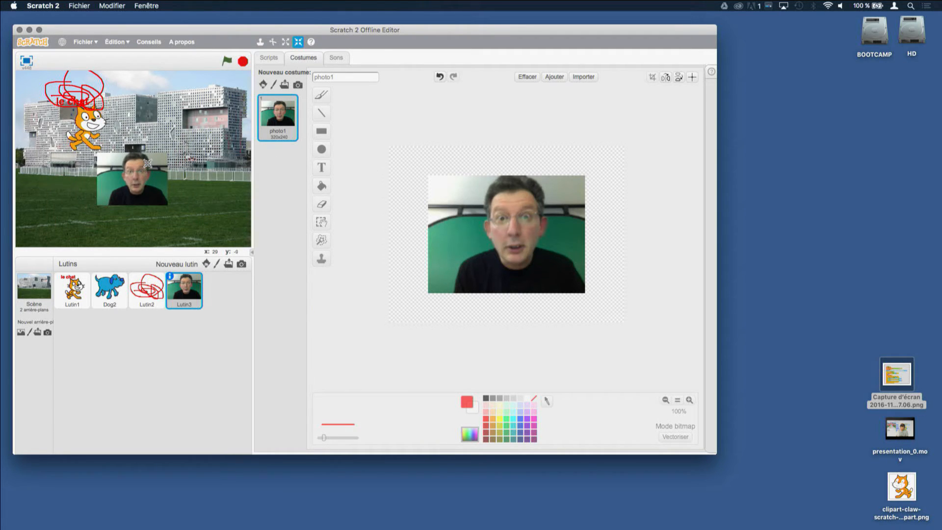
Enlarge the photo sprite on the stage in repeated notches to nearly twice its reduced size.
{"action": "left_click", "coordinate": [285, 42]}
{"action": "left_click", "coordinate": [140, 171]}
{"action": "left_click", "coordinate": [139, 172]}
{"action": "left_click", "coordinate": [140, 172]}
{"action": "left_click", "coordinate": [140, 172]}
{"action": "left_click", "coordinate": [140, 172]}
{"action": "left_click", "coordinate": [140, 172]}
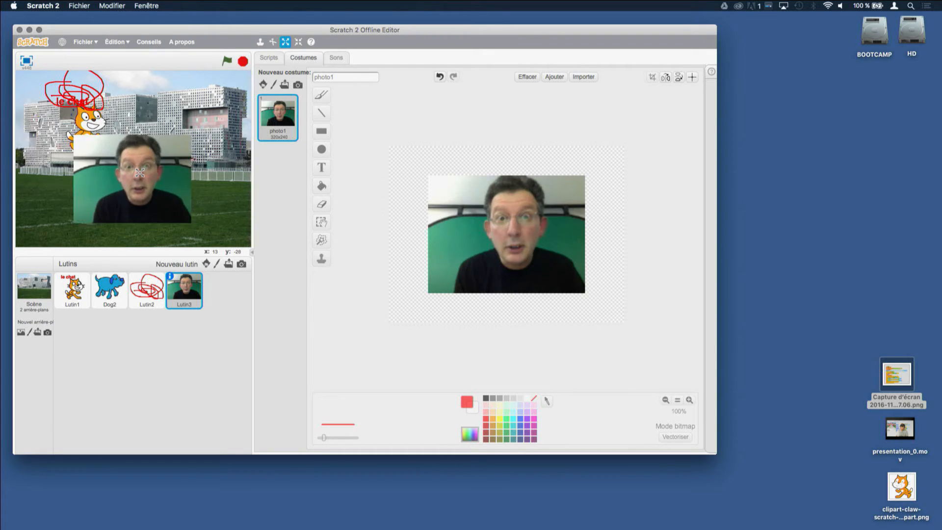
{"action": "left_click", "coordinate": [140, 173]}
{"action": "left_click", "coordinate": [139, 173]}
{"action": "left_click", "coordinate": [140, 173]}
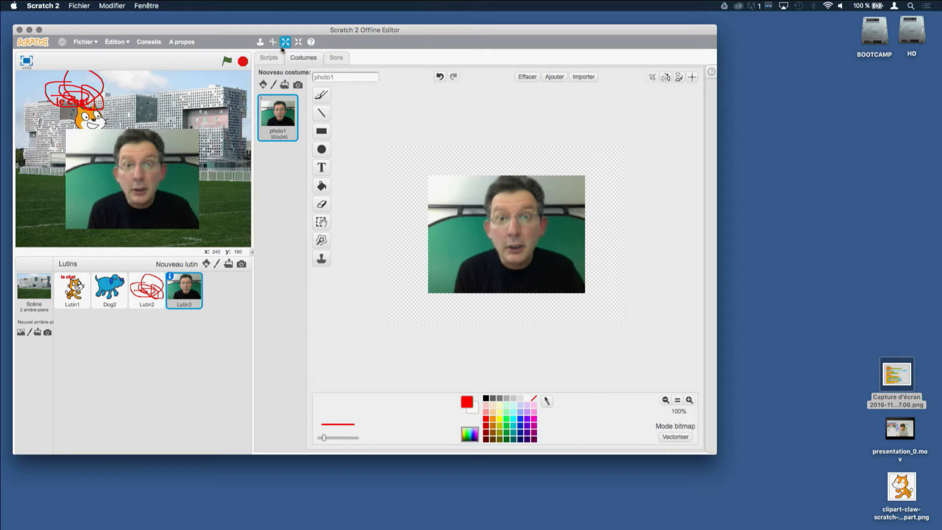
Open the help for the paint editor's rectangle tool and view the available project file commands.
{"action": "left_click", "coordinate": [312, 42]}
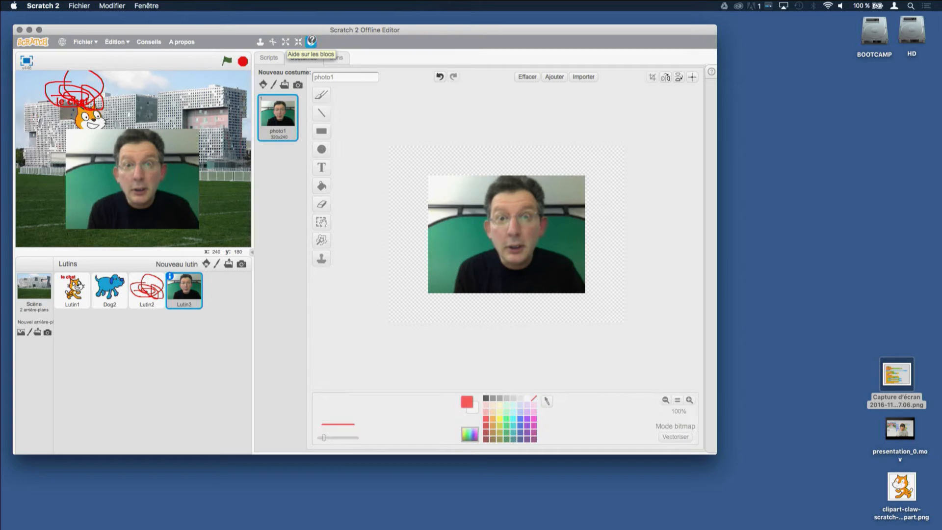
{"action": "left_click", "coordinate": [324, 132]}
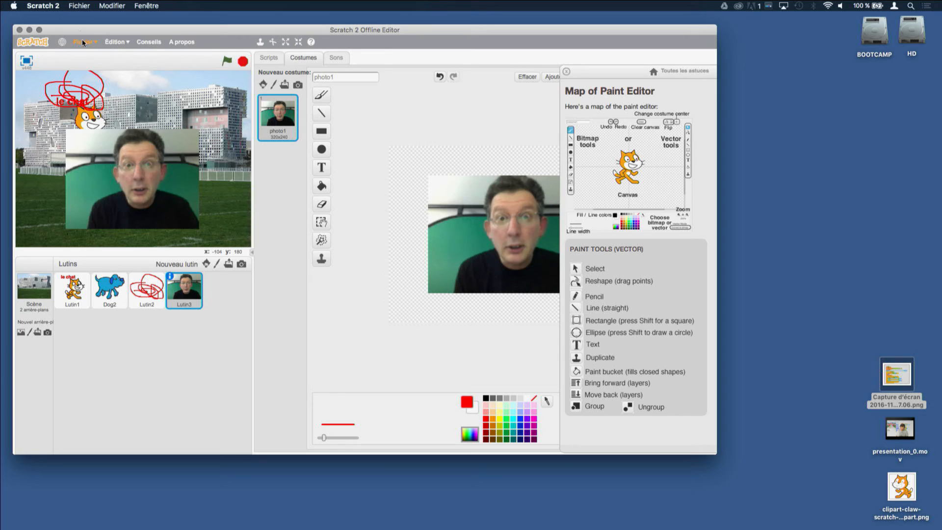
{"action": "left_click", "coordinate": [82, 42]}
{"action": "left_click", "coordinate": [79, 5]}
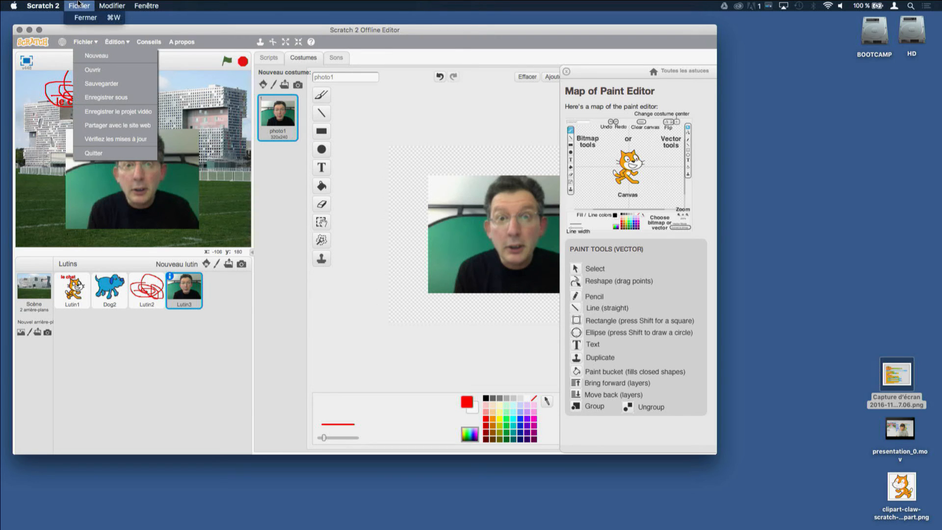
{"action": "left_click", "coordinate": [79, 4]}
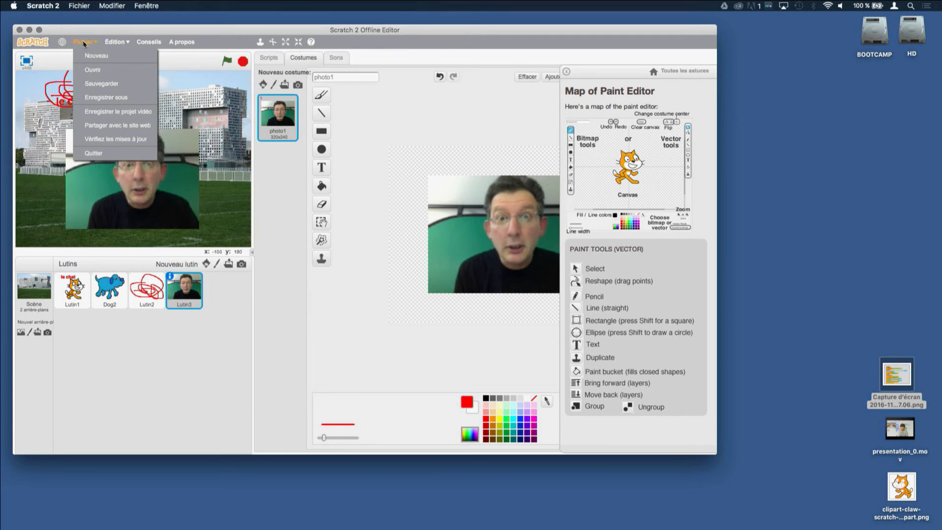
Switch the interface language to English and back to Français.
{"action": "left_click", "coordinate": [59, 42]}
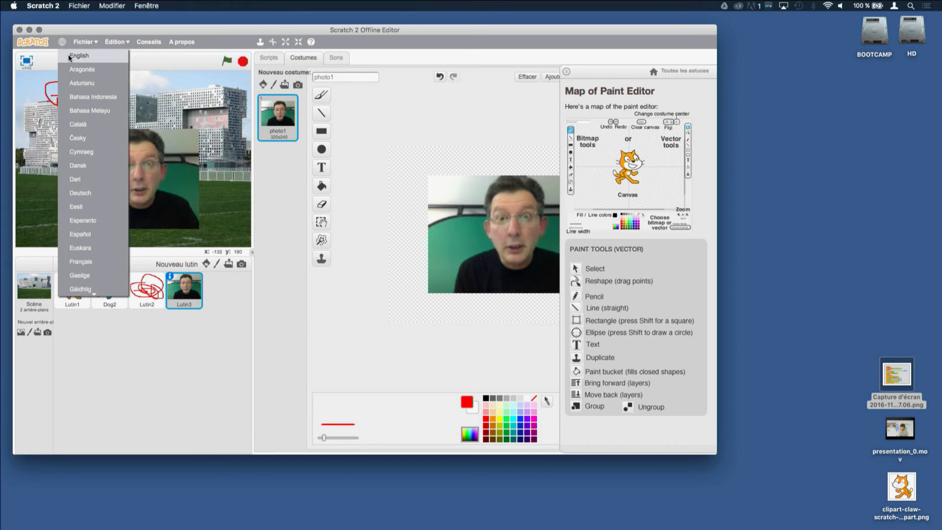
{"action": "left_click", "coordinate": [69, 57]}
{"action": "left_click", "coordinate": [63, 43]}
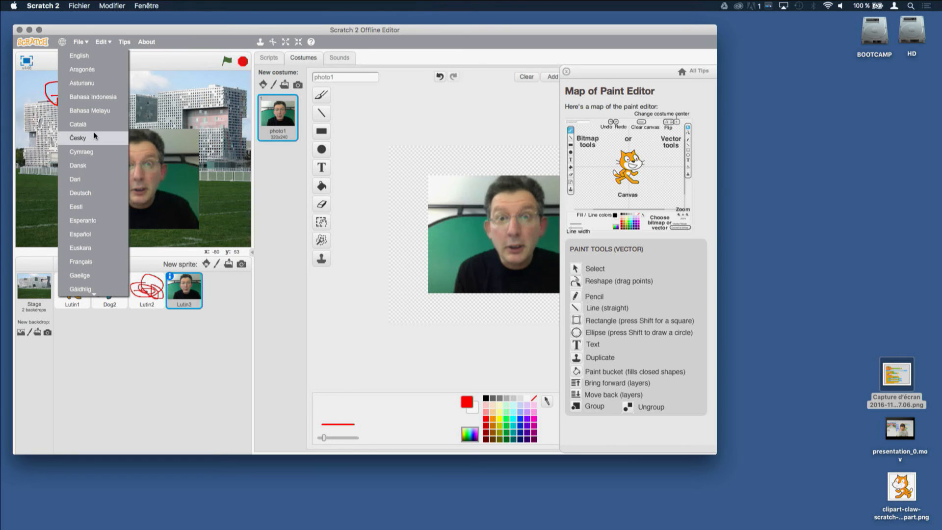
{"action": "left_click", "coordinate": [81, 261]}
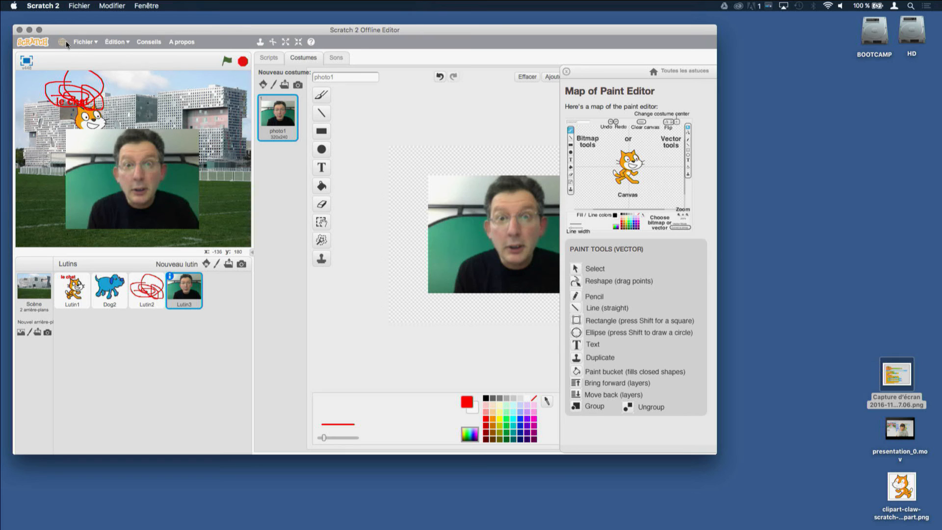